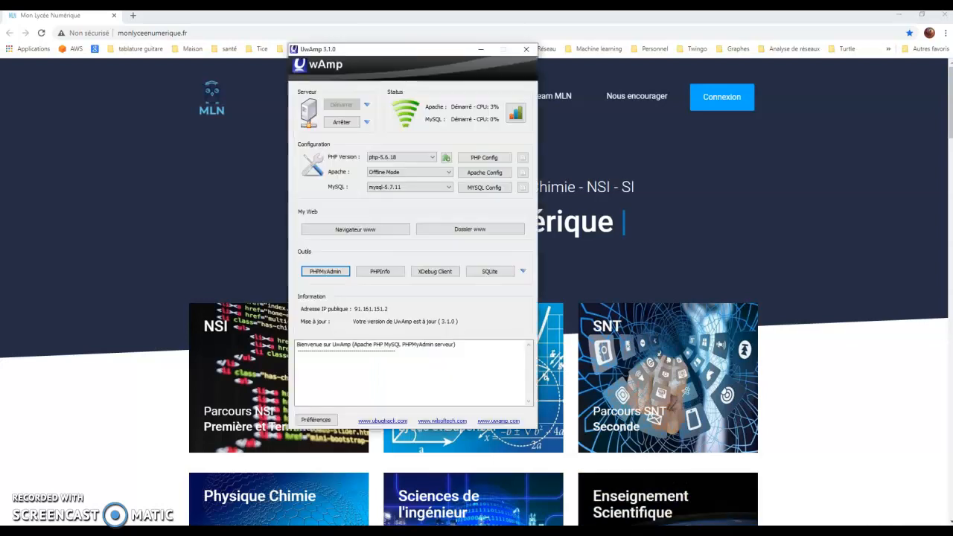
- Launch phpMyAdmin from the UwAmp server tools and reload its page in the browser
drag(399, 52, 441, 86)
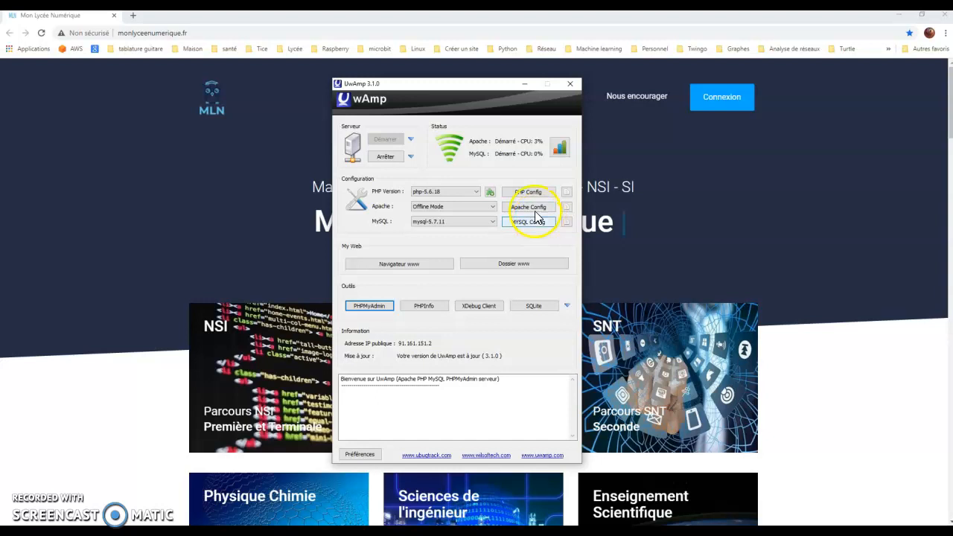
click(373, 306)
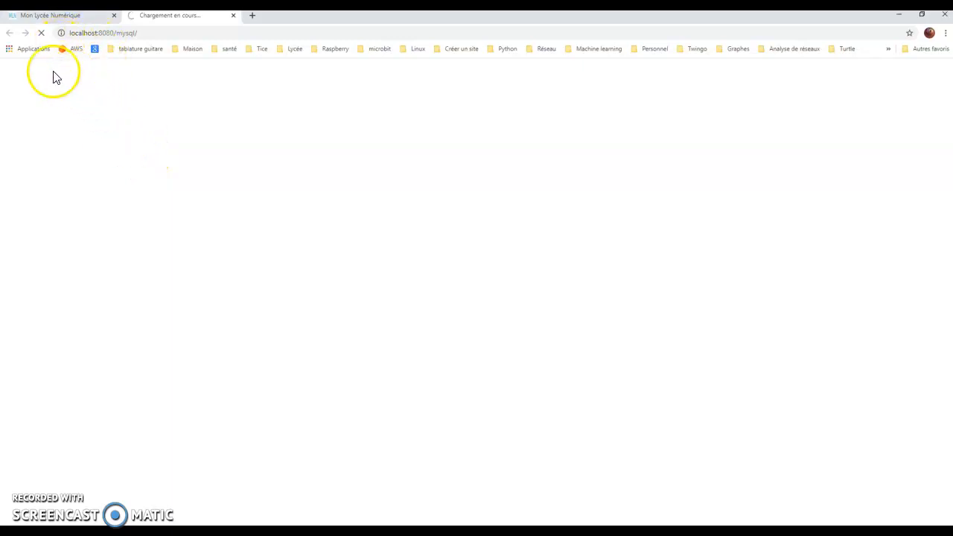
click(42, 35)
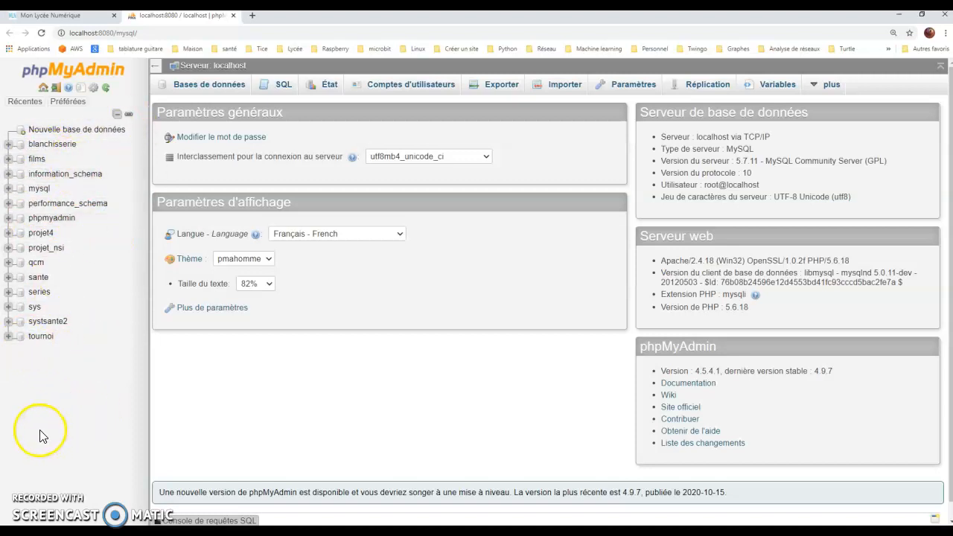
- Open the blanchisserie database and expand its list of tables in the navigation tree
click(43, 148)
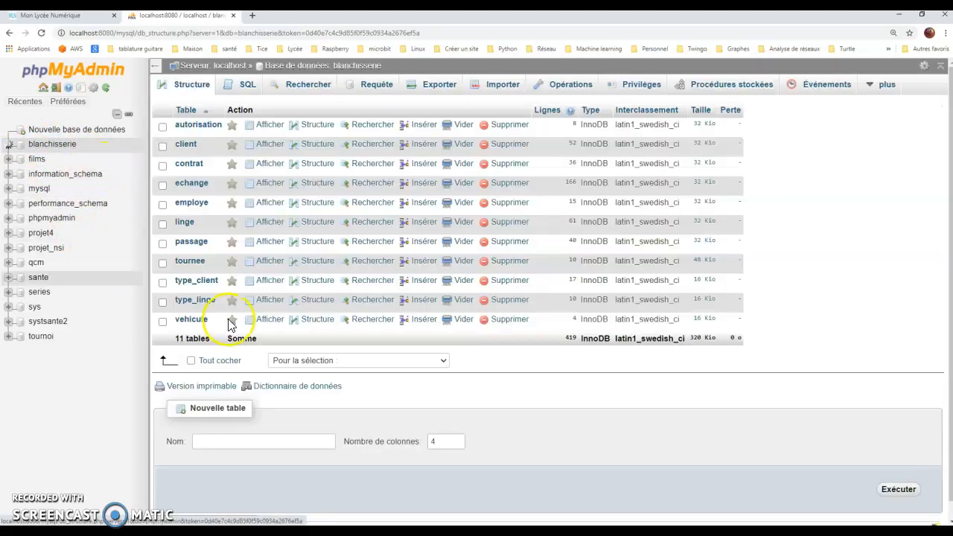
click(10, 144)
click(11, 144)
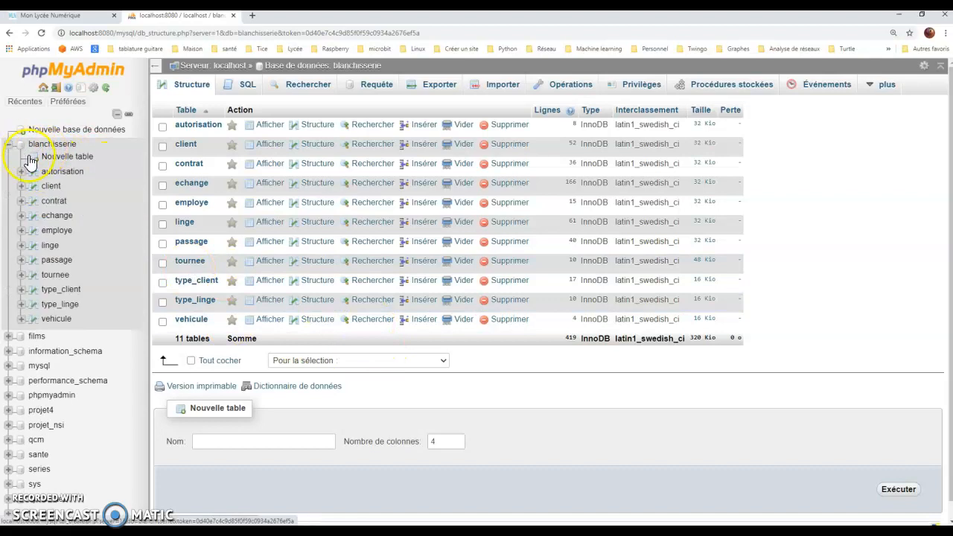
- Display the relational diagram of the blanchisserie database in the designer (Concepteur)
mouse_move(875, 88)
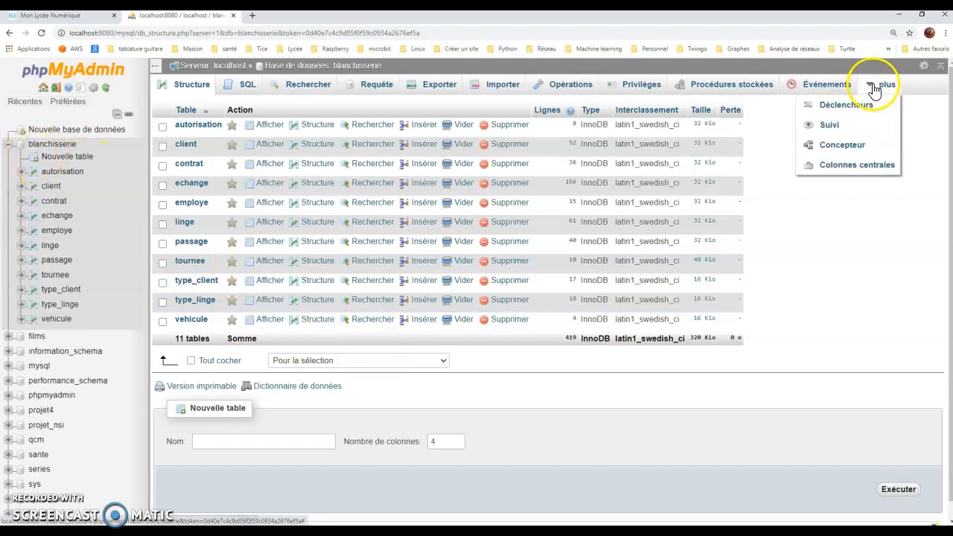
click(872, 84)
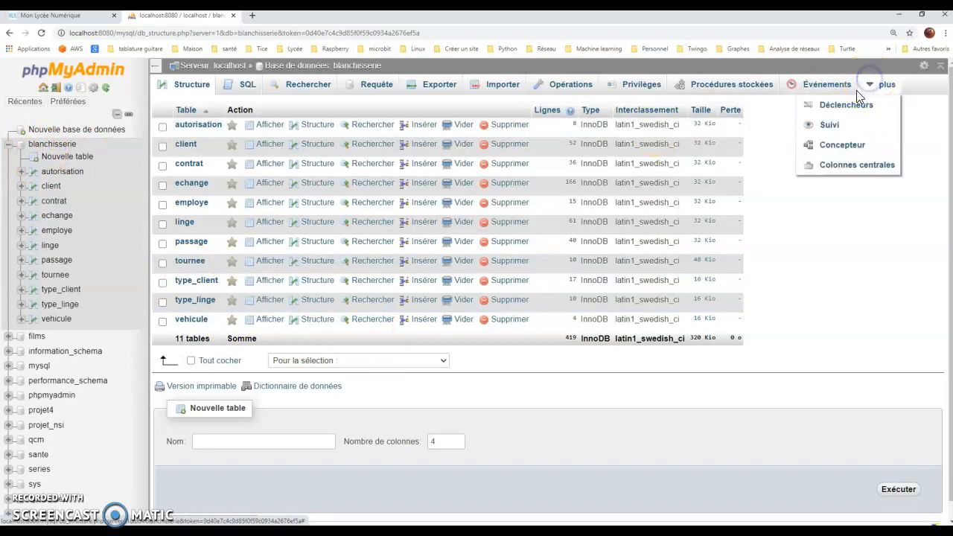
click(840, 147)
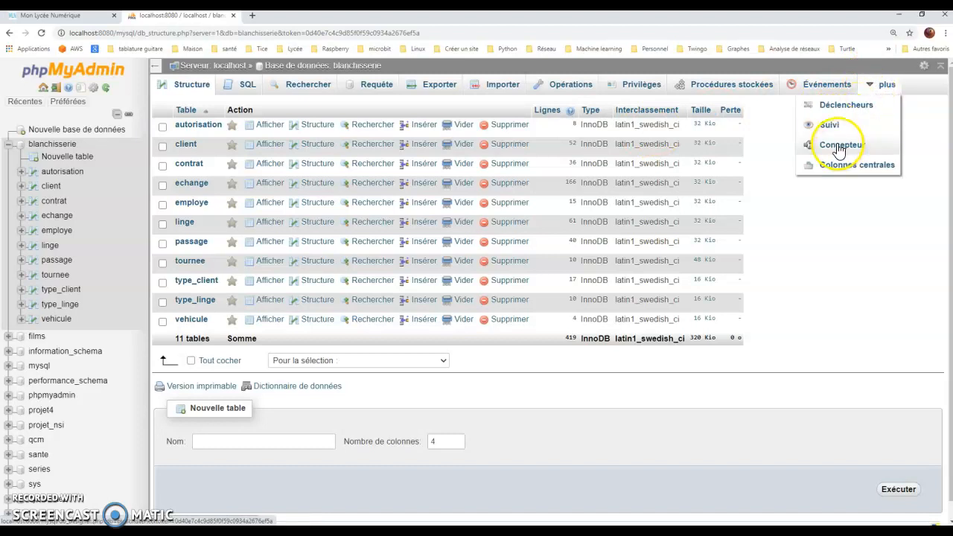
click(840, 147)
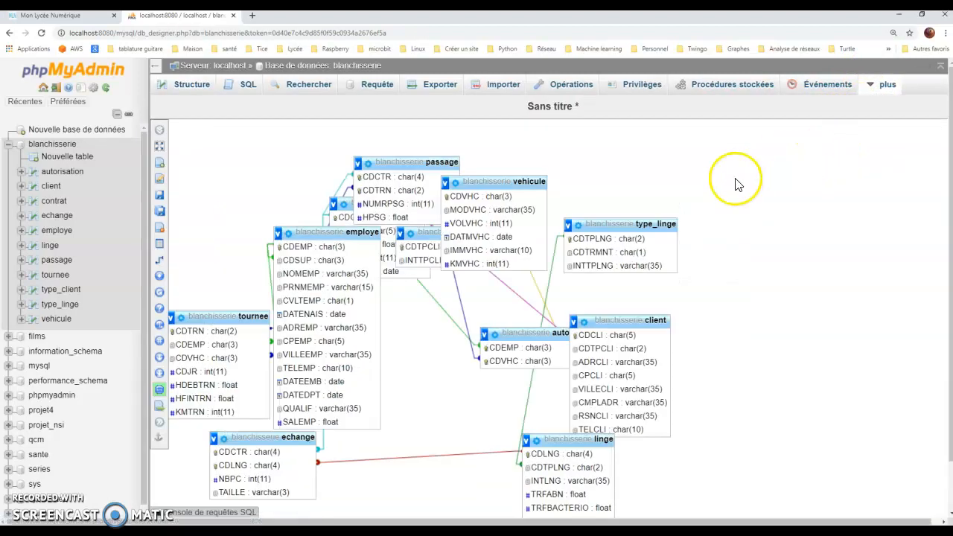
- Spread out the vehicule, type_linge, client, autorisation and type_client tables in the diagram so they no longer overlap
drag(506, 181, 600, 140)
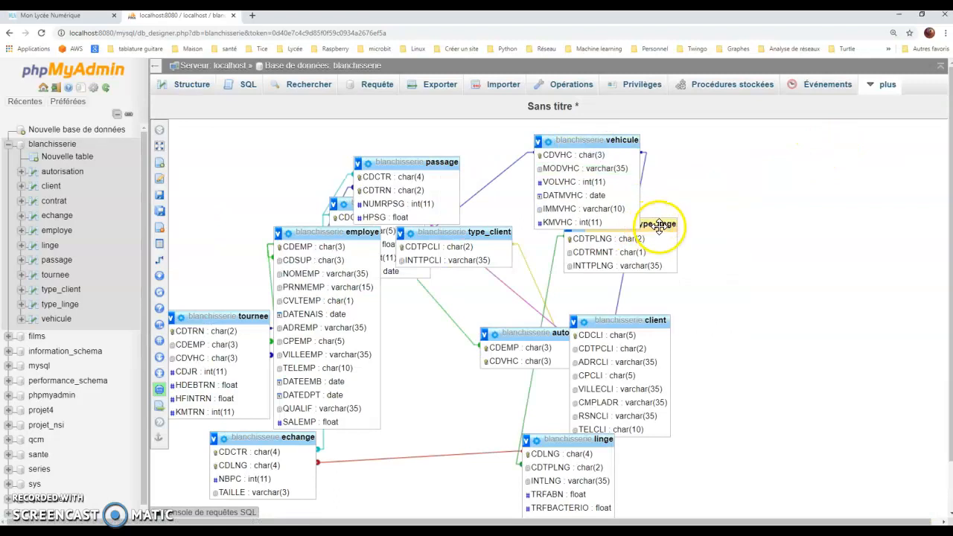
drag(655, 224, 580, 251)
drag(631, 320, 771, 292)
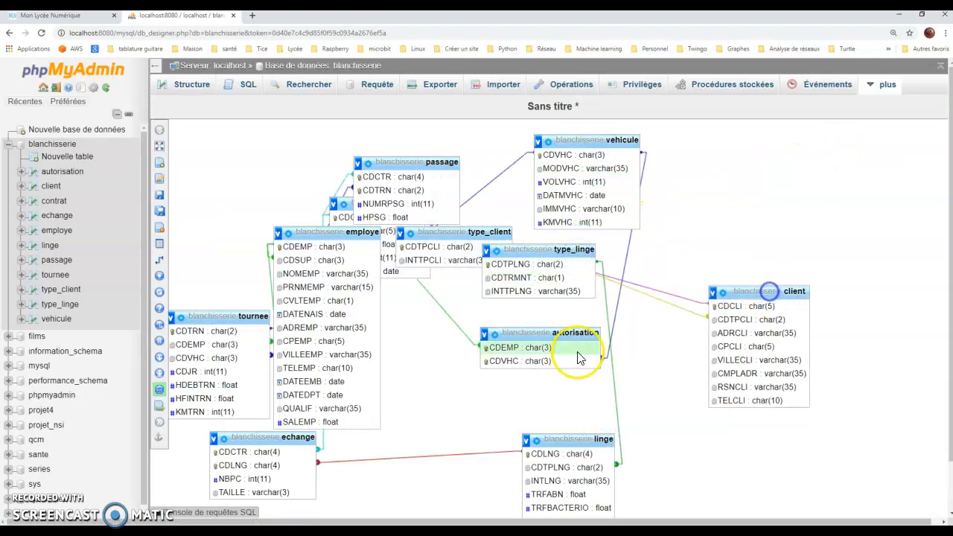
drag(569, 332, 783, 176)
drag(564, 250, 661, 322)
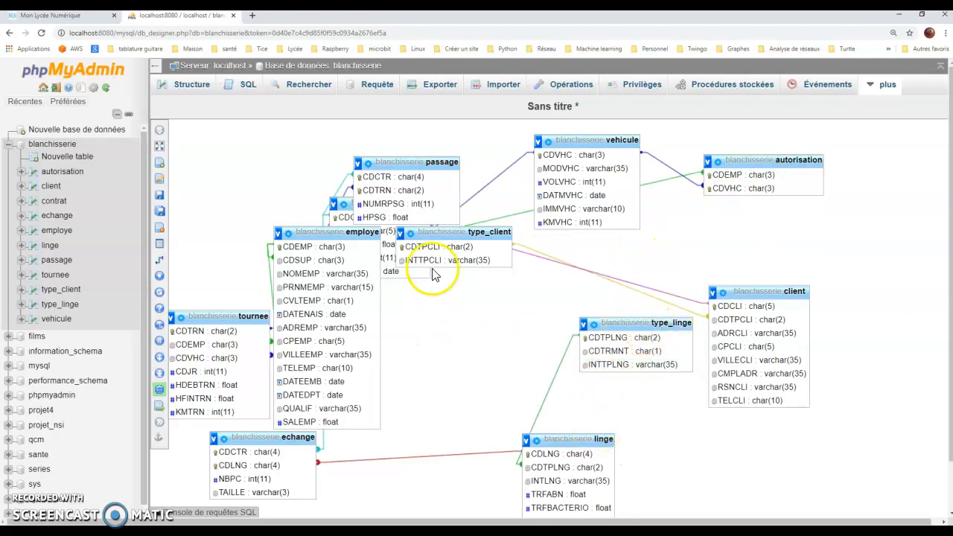
drag(446, 230, 468, 356)
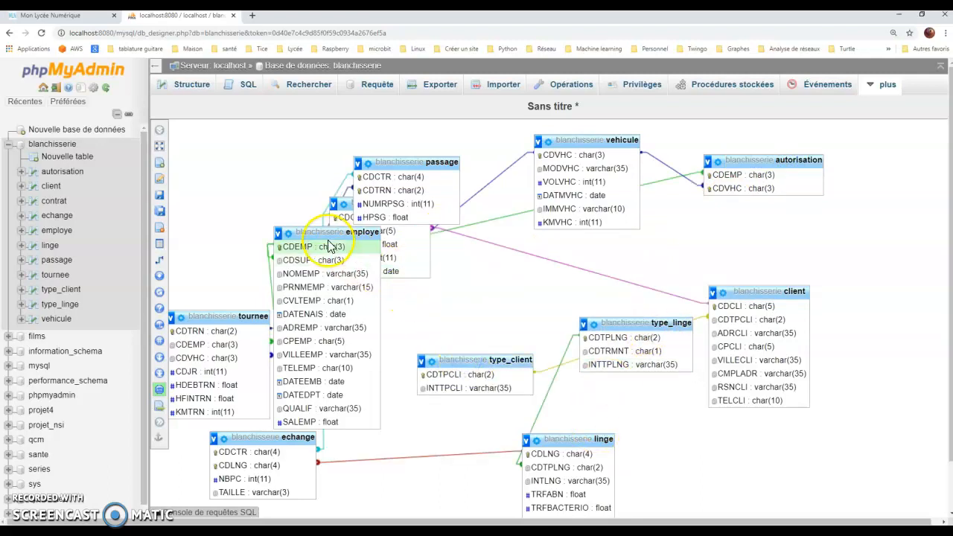
- Rearrange the diagram's employe, tournee, passage, contrat and echange tables, placing tournee and passage in the upper row beside vehicule
drag(328, 232, 368, 293)
drag(250, 315, 276, 143)
drag(429, 168, 473, 148)
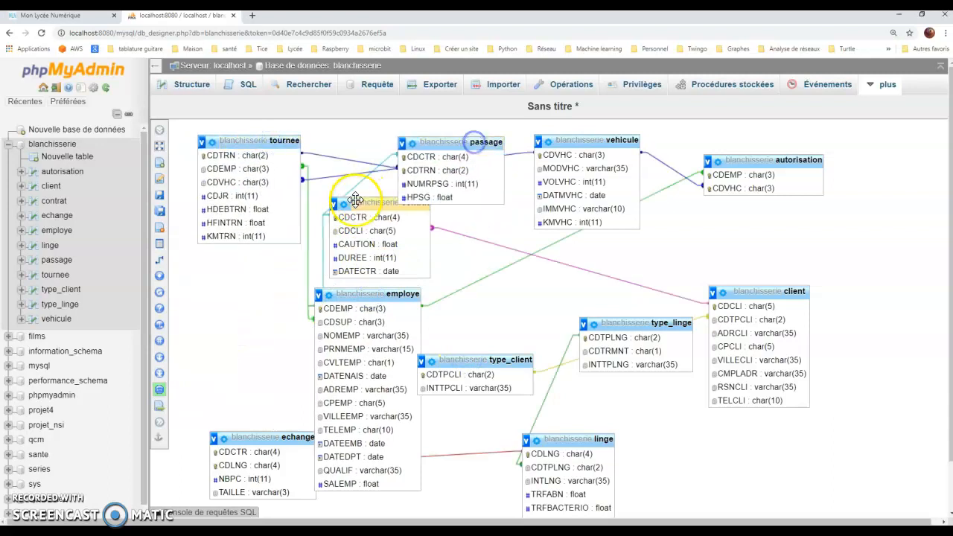
drag(357, 204, 352, 182)
drag(365, 286, 378, 269)
drag(289, 437, 293, 443)
drag(364, 275, 335, 263)
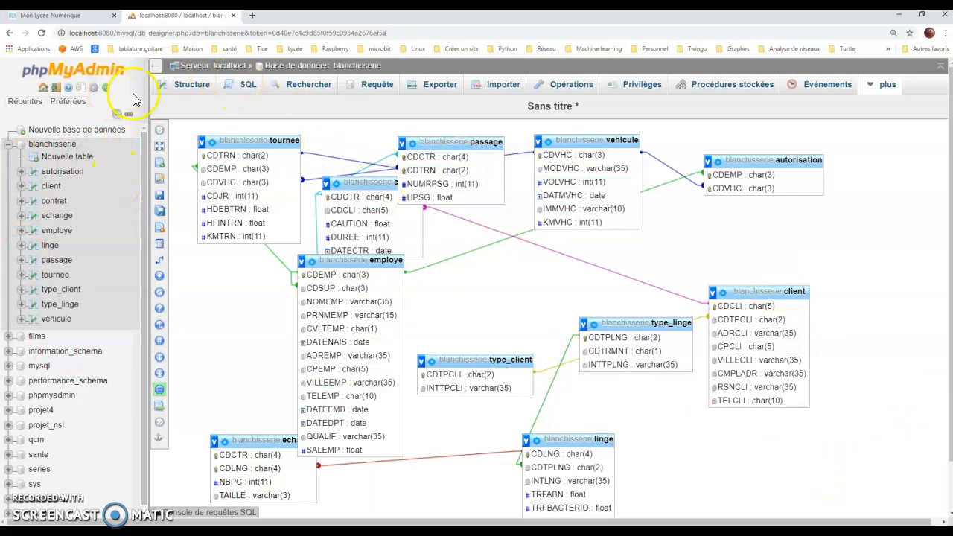
- Run the SQL query "select * from employe" on the blanchisserie database and look over the returned columns
click(250, 90)
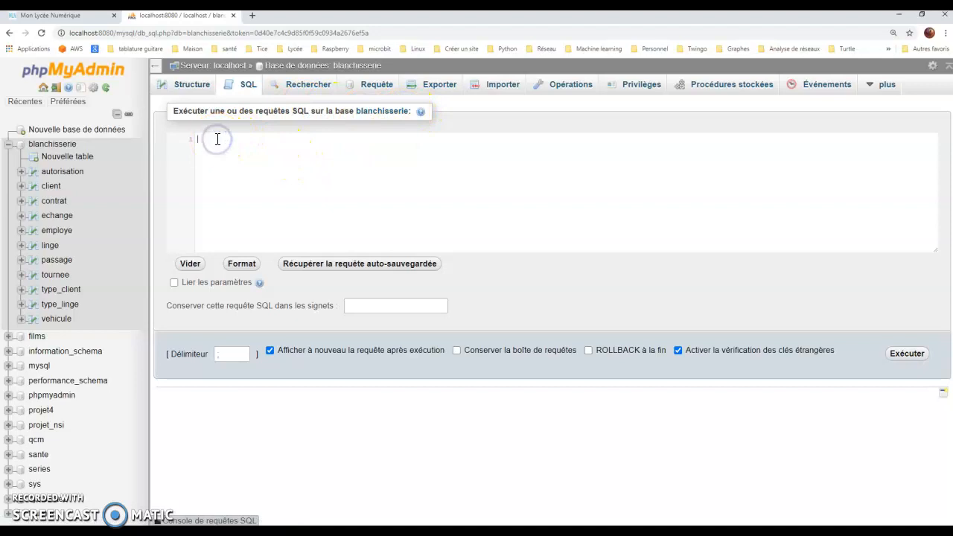
text(selec)
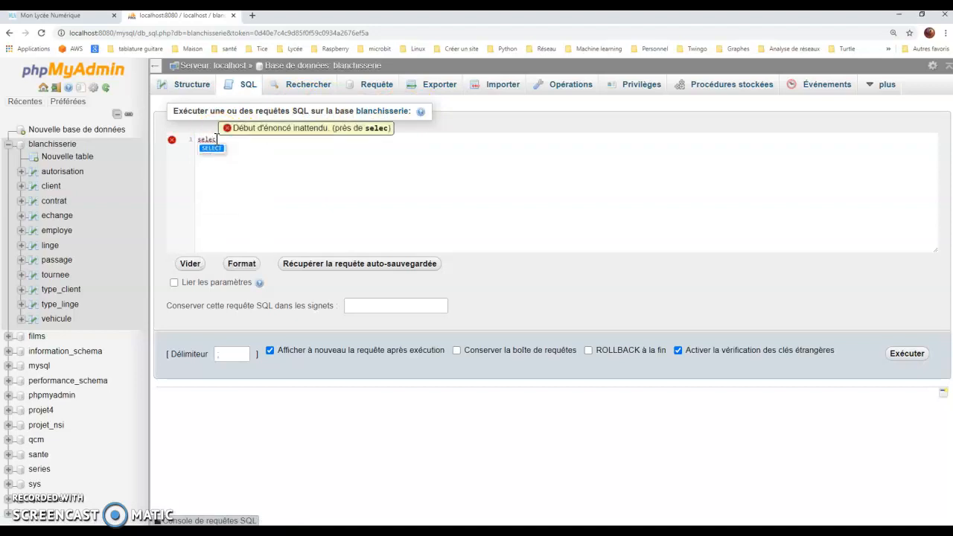
text(t )
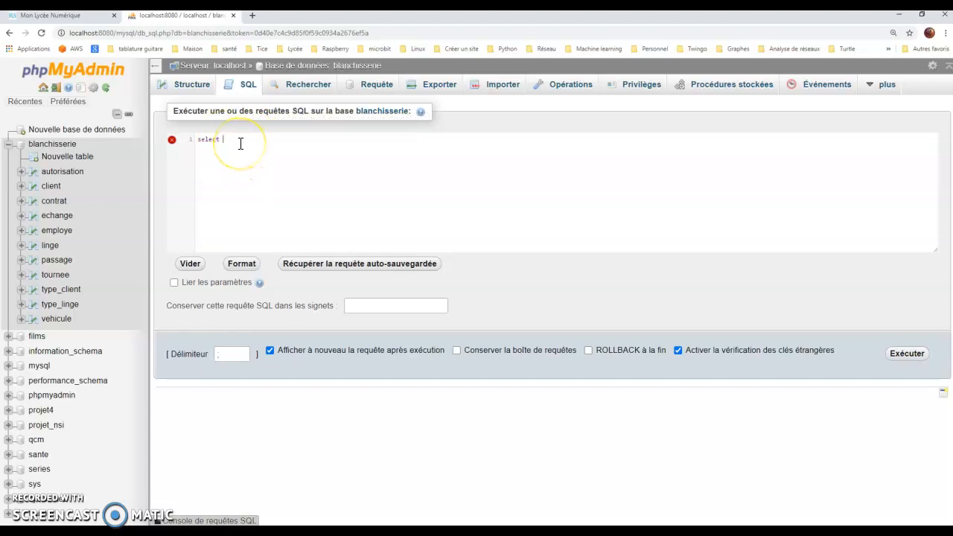
text(* from employe)
click(228, 143)
click(904, 358)
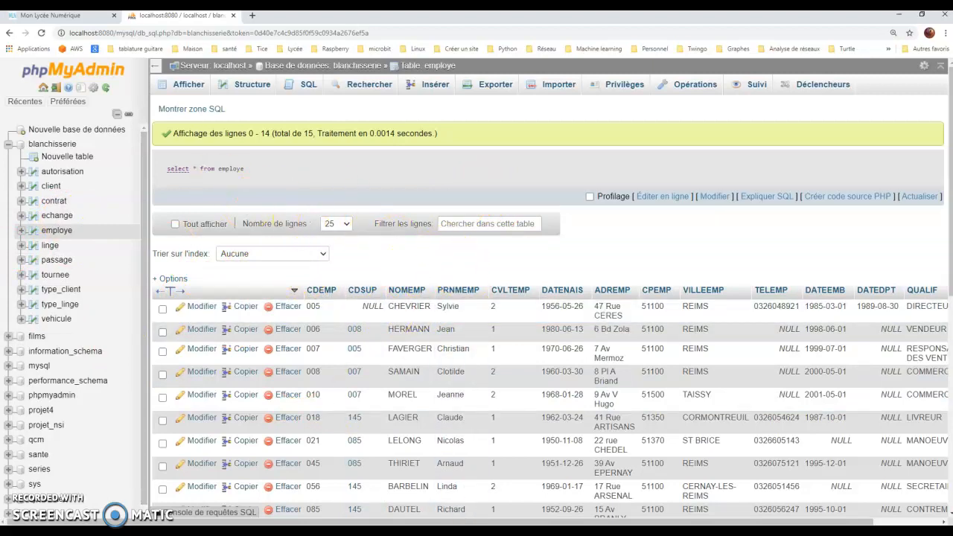
mouse_move(425, 523)
mouse_down()
mouse_move(496, 523)
mouse_move(425, 523)
mouse_up()
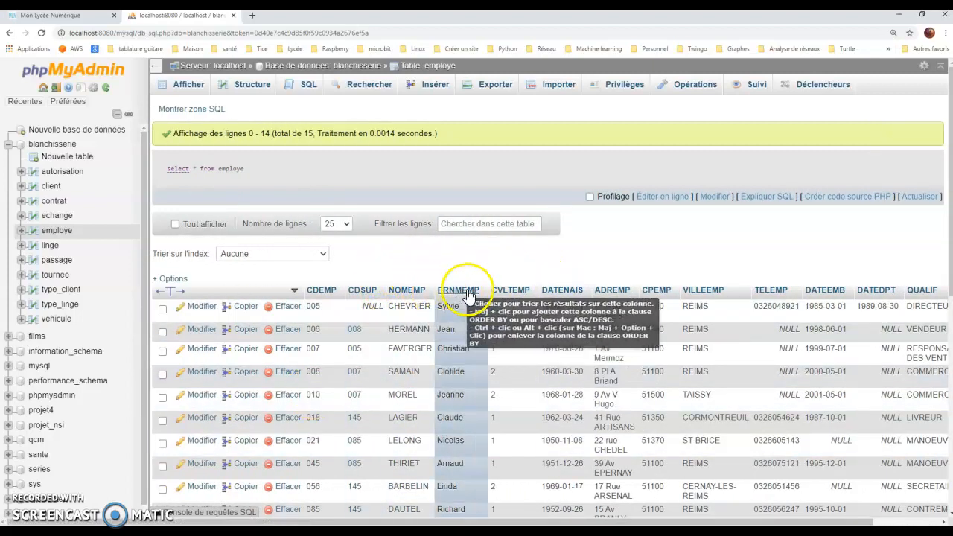
- Run the query "SELECT nomemp,PRNMEMP FROM employe" without a WHERE clause and review the returned rows
click(310, 86)
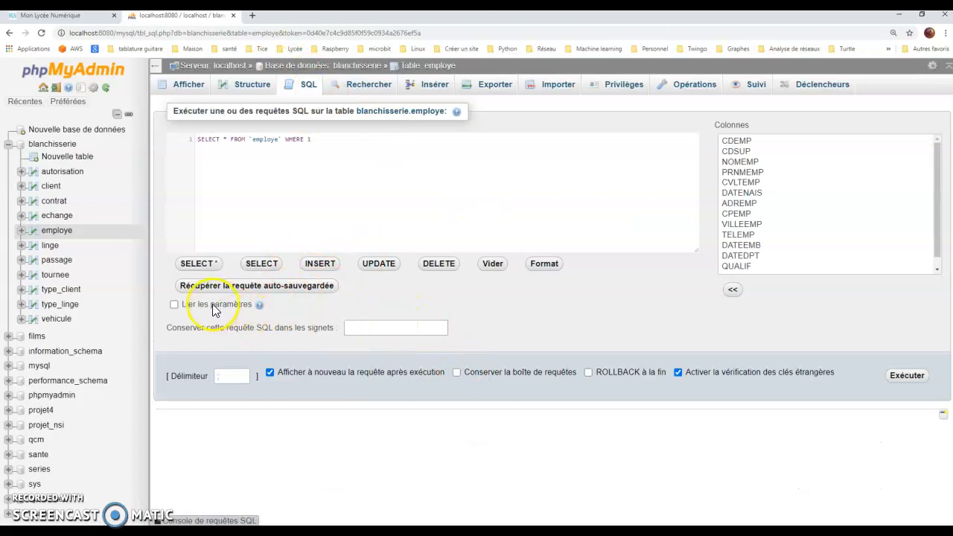
click(228, 140)
text(nomemp,)
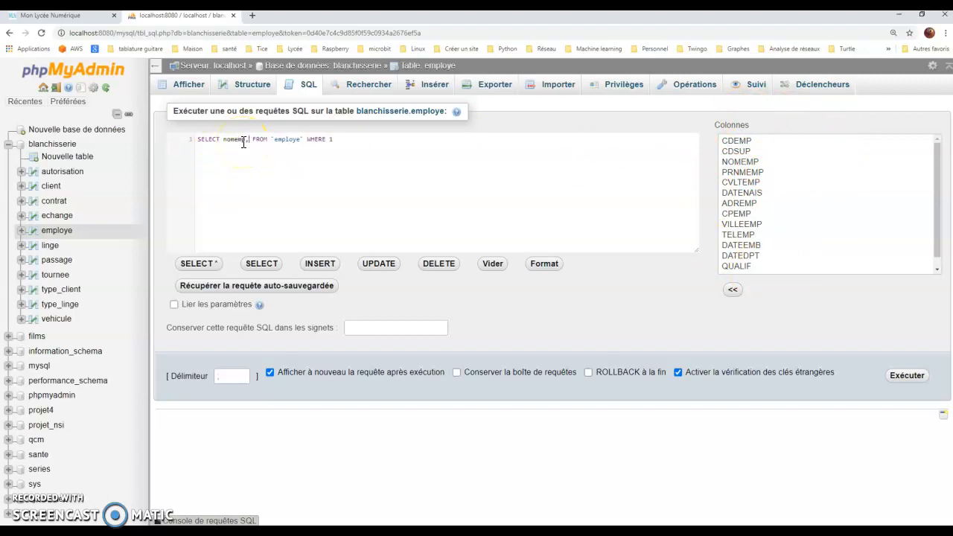
text(prn)
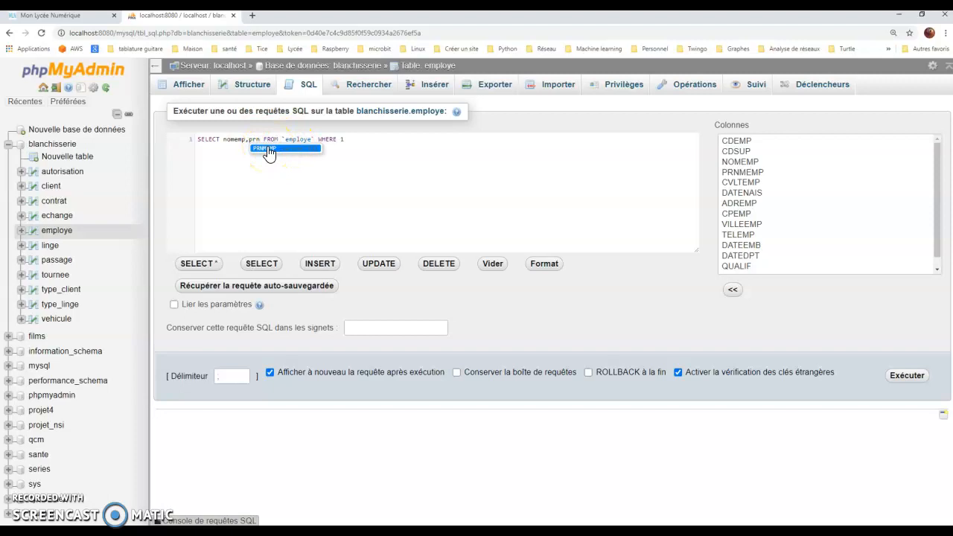
key(Return)
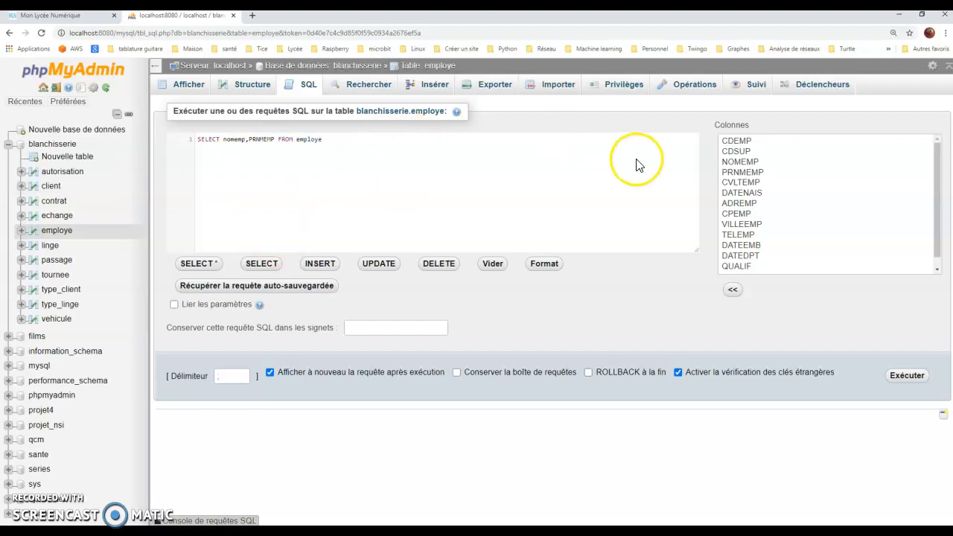
click(908, 377)
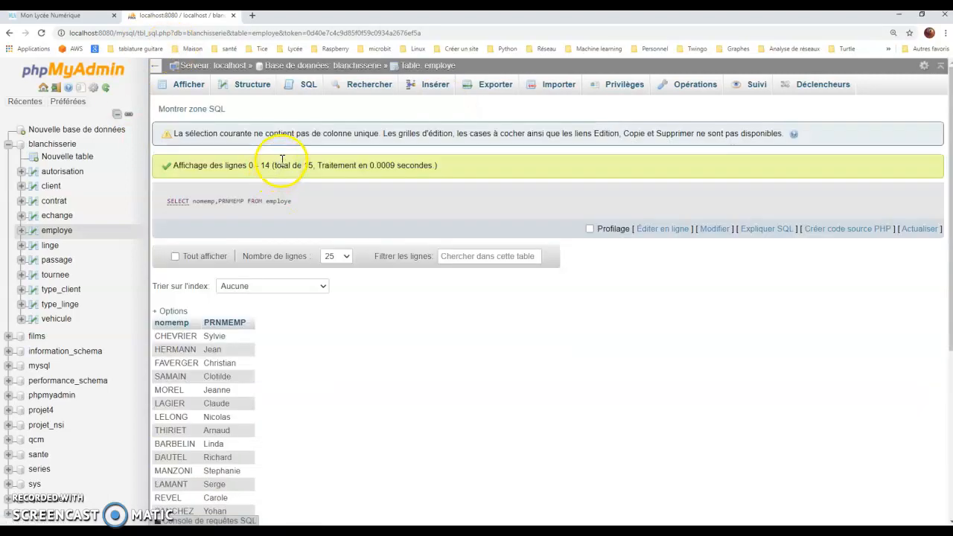
scroll(311, 365, down, 2)
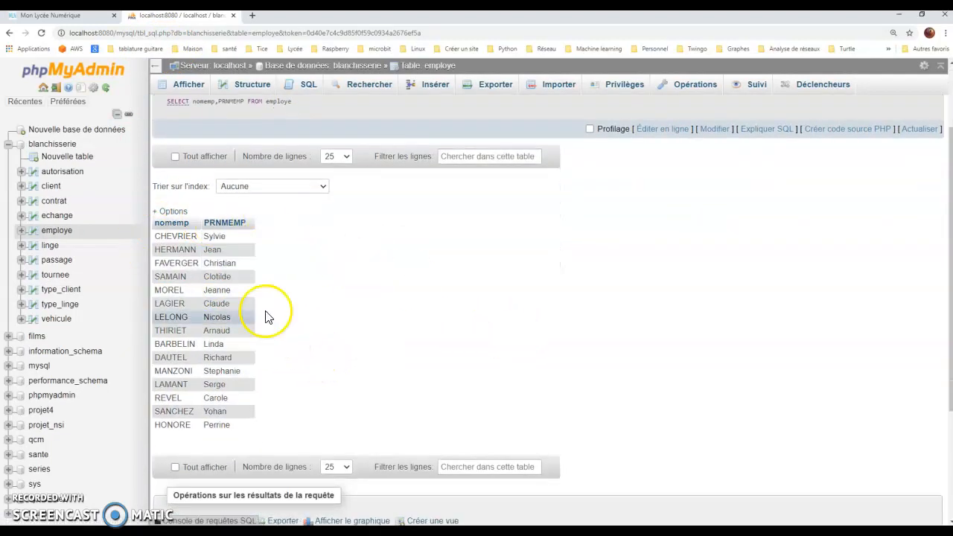
scroll(574, 358, up, 2)
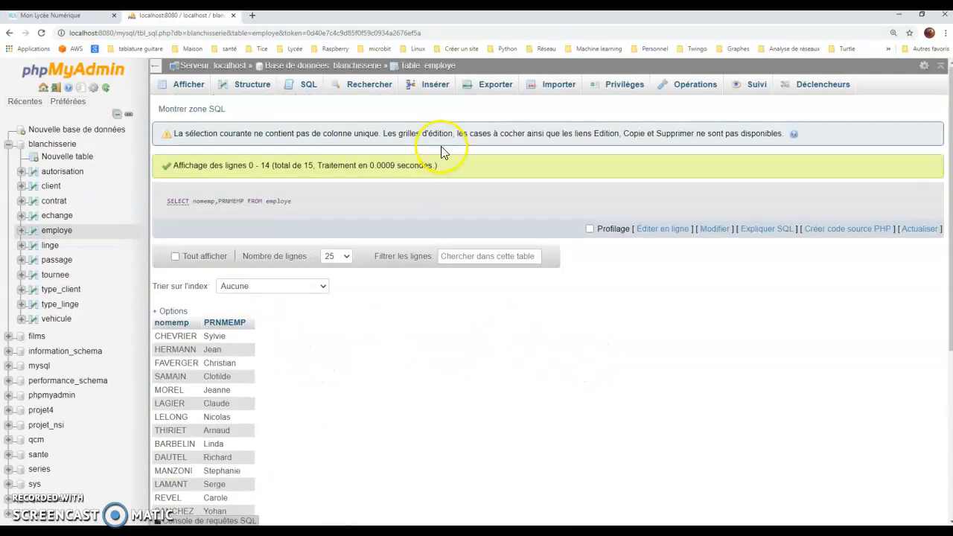
- Restore the auto-saved query in the employe table's SQL editor and place the cursor at its start
click(308, 85)
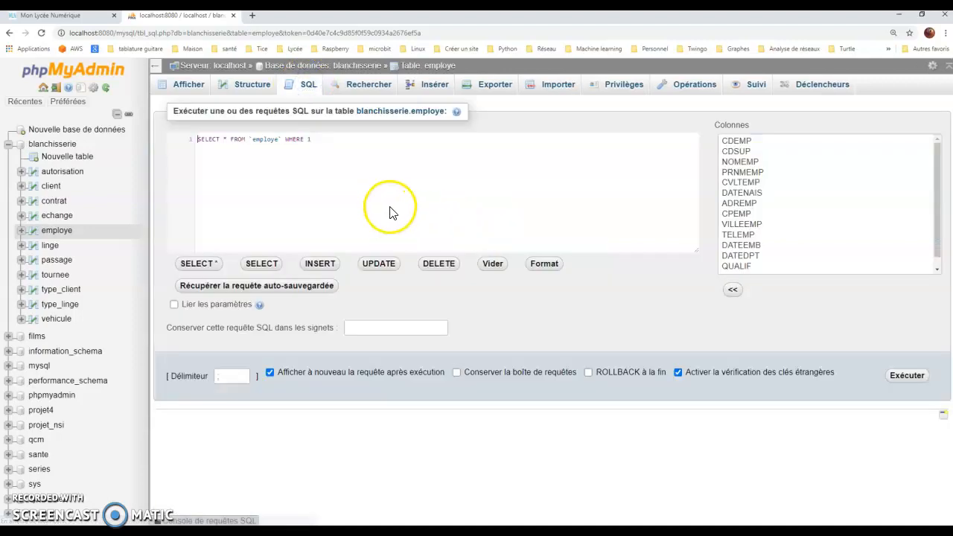
click(243, 287)
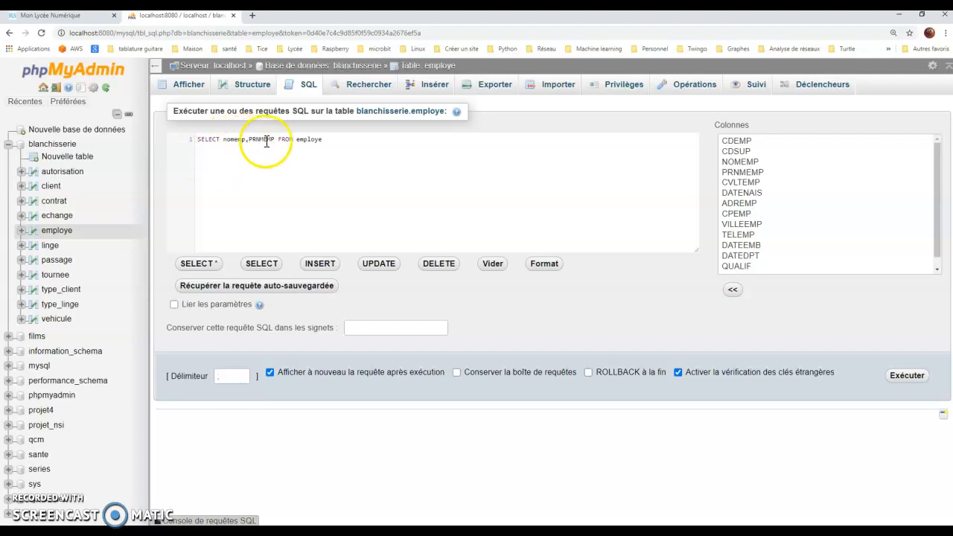
click(198, 140)
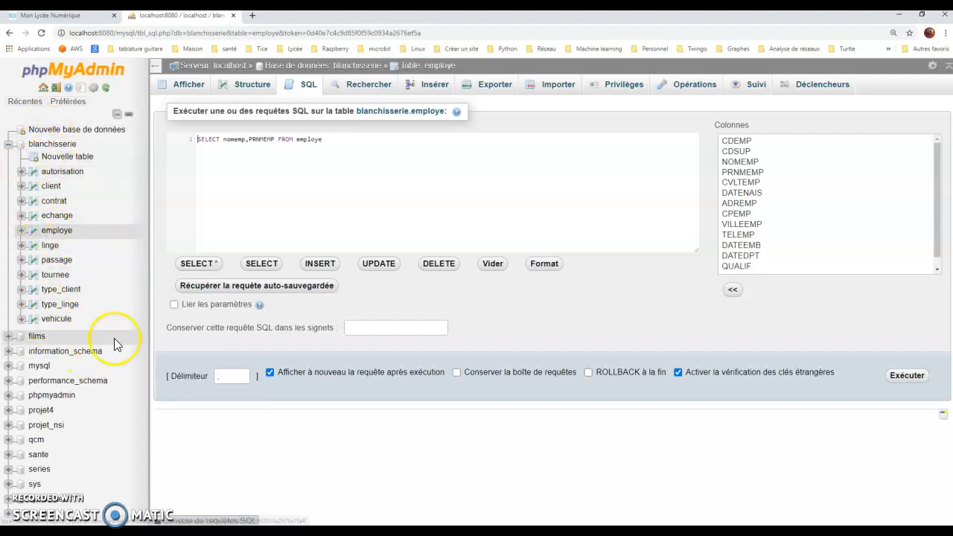
click(190, 143)
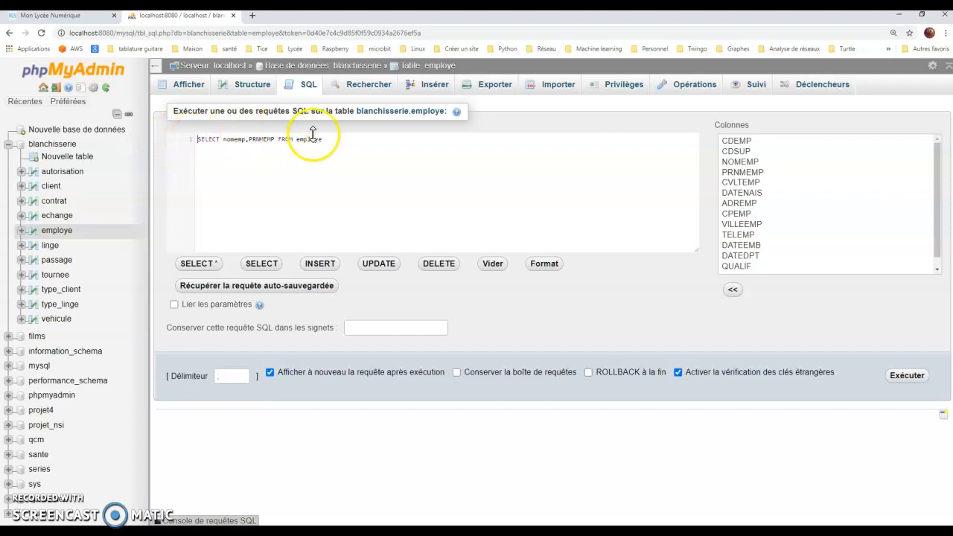